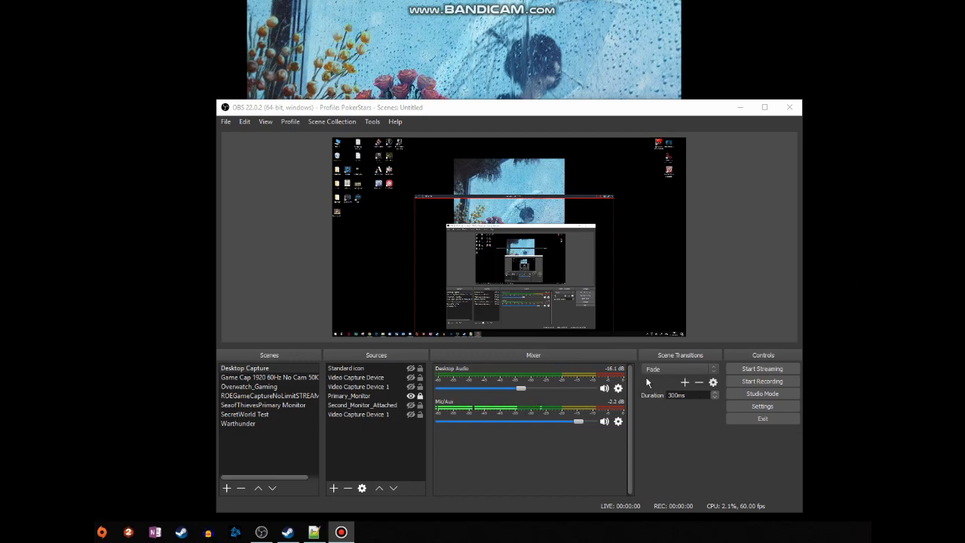
- Check that Run as administrator is enabled in the advanced properties of the OBS Studio (64bit) taskbar shortcut, and confirm the dialogs
right_click(261, 533)
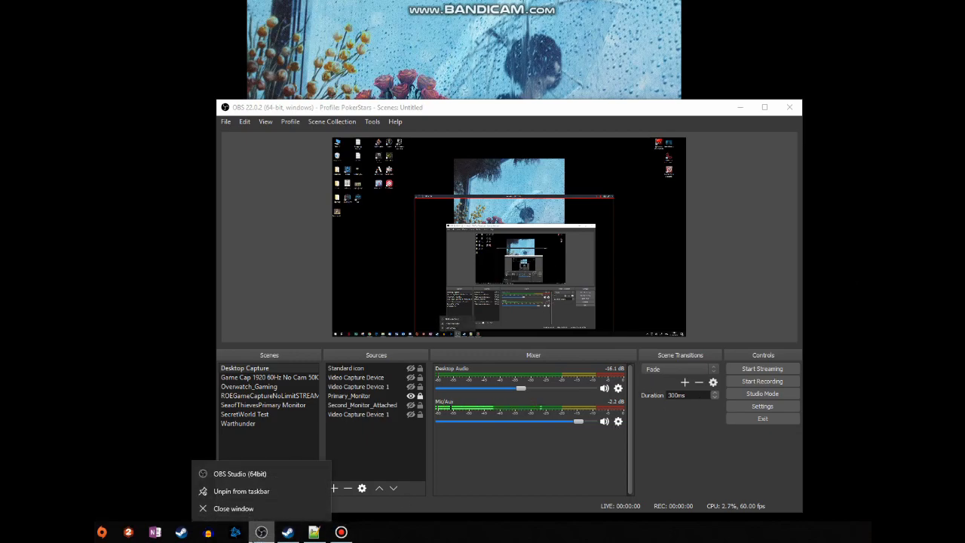
right_click(270, 473)
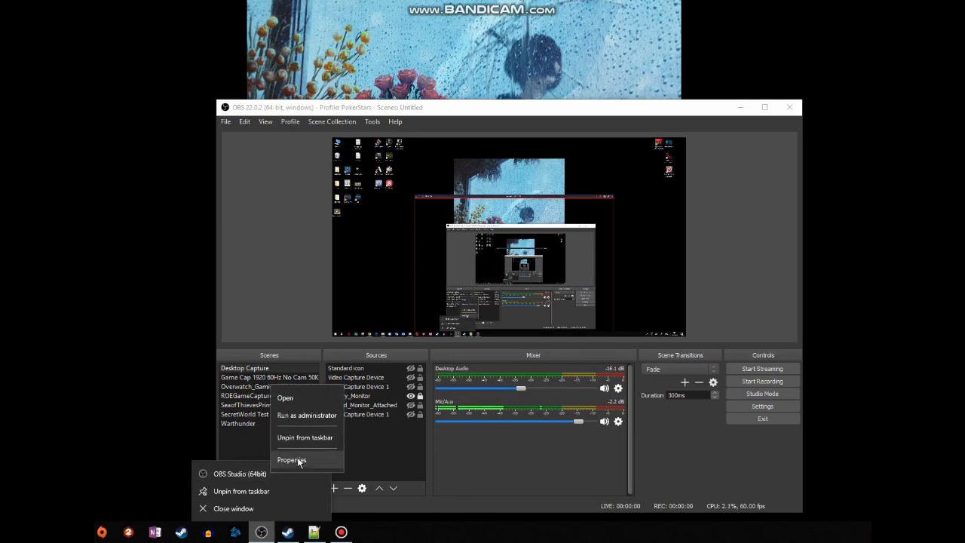
left_click(297, 461)
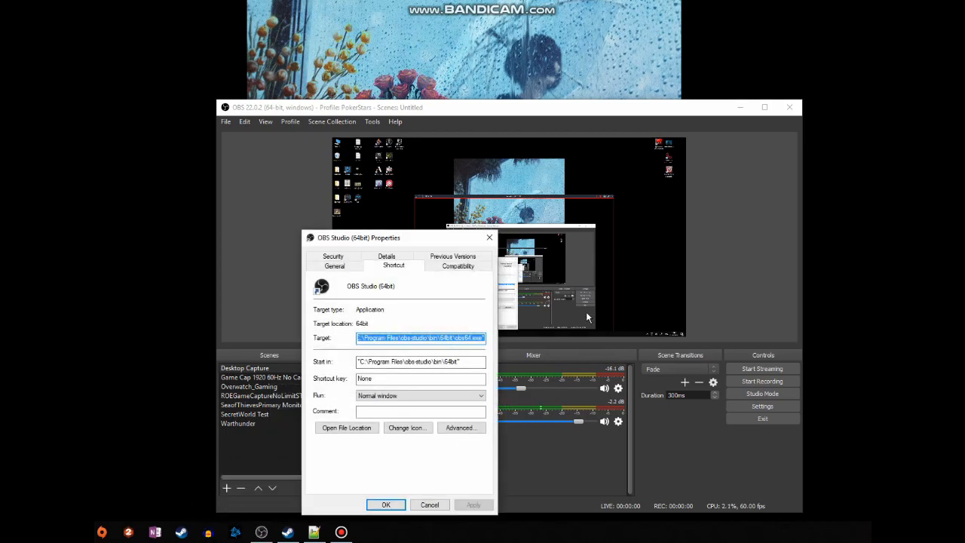
left_click(333, 266)
left_click(375, 272)
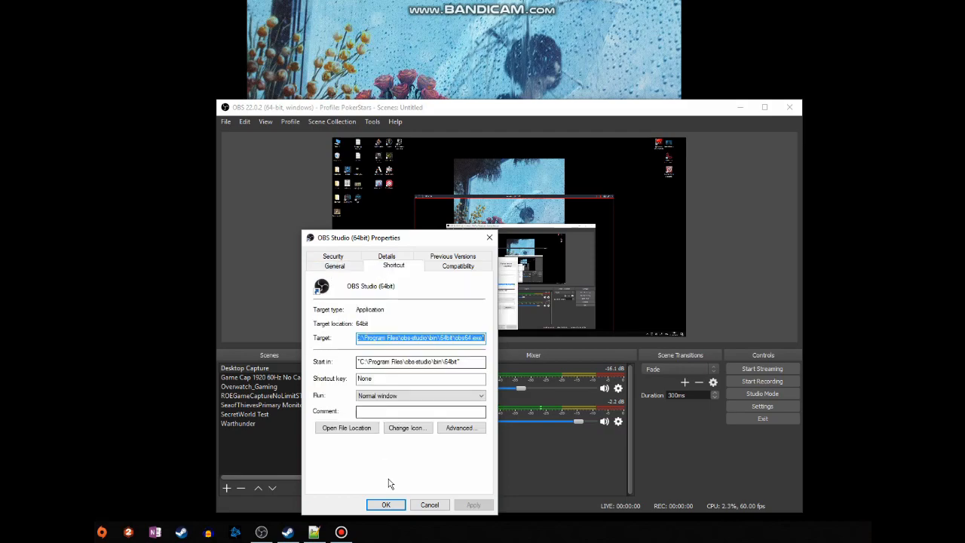
left_click(459, 427)
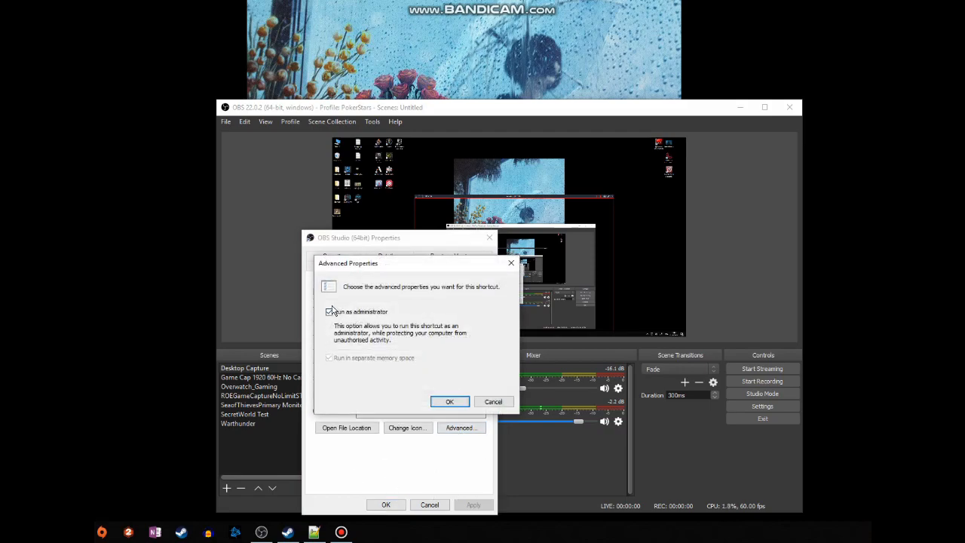
left_click(451, 402)
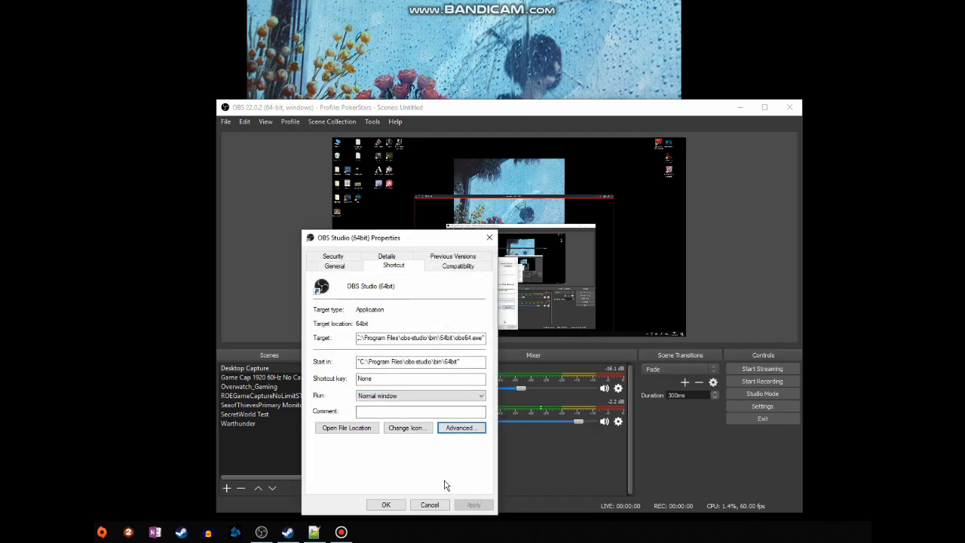
left_click(386, 505)
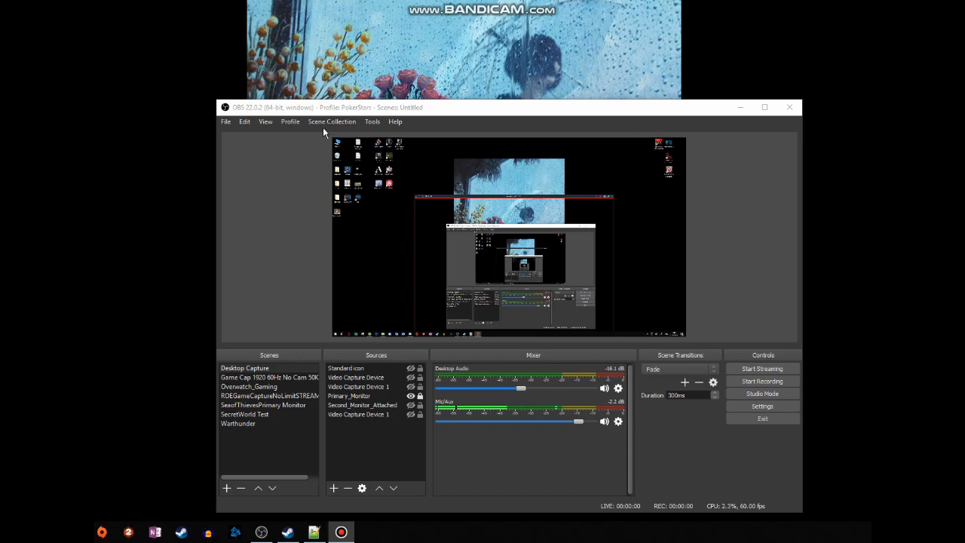
- Switch to the AMDQualRec1920fps30 profile and add a new scene named Ring of Elysium
left_click(290, 121)
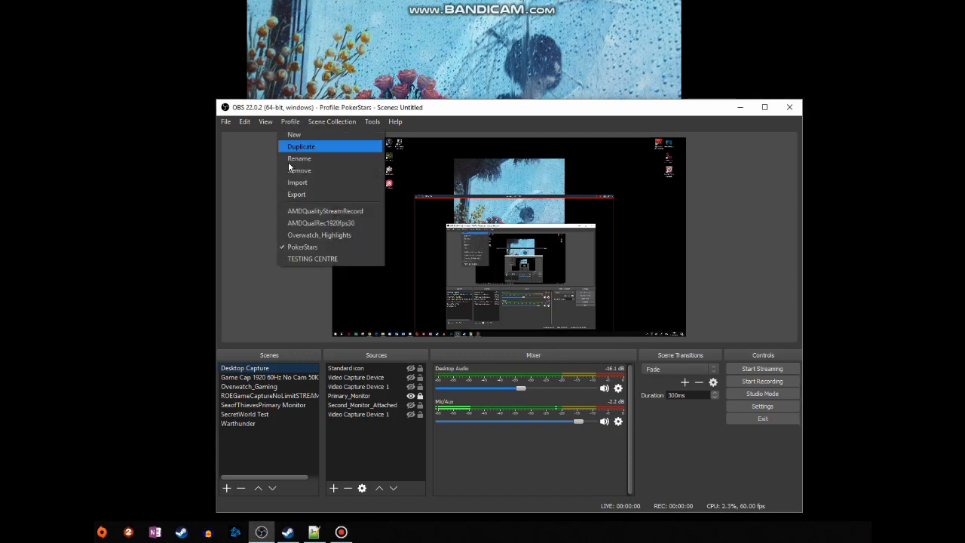
left_click(331, 224)
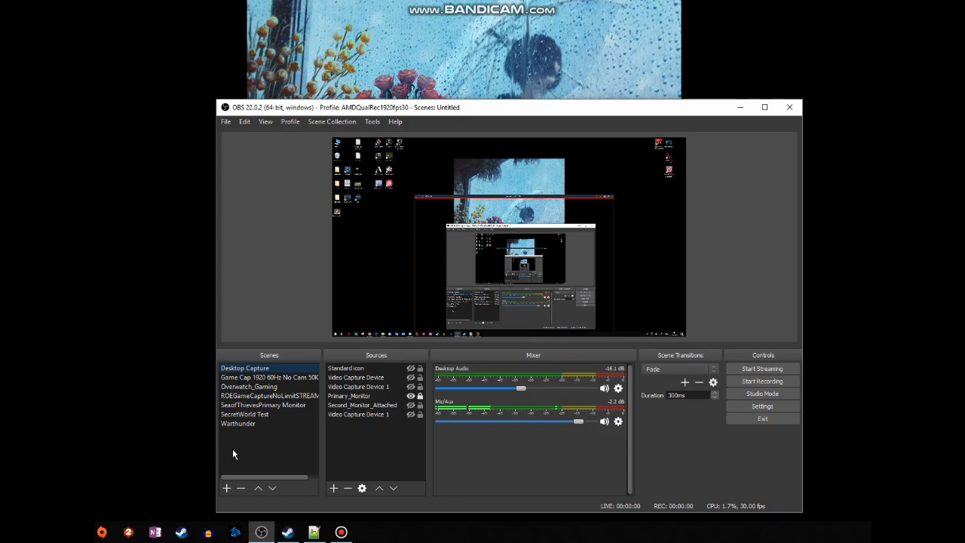
left_click(226, 489)
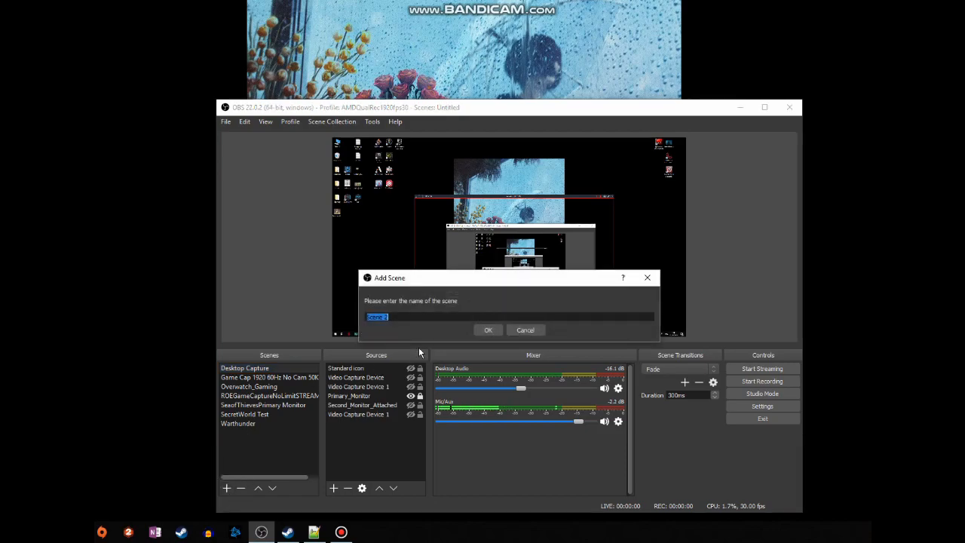
type("Ring of Elysium")
key("Return")
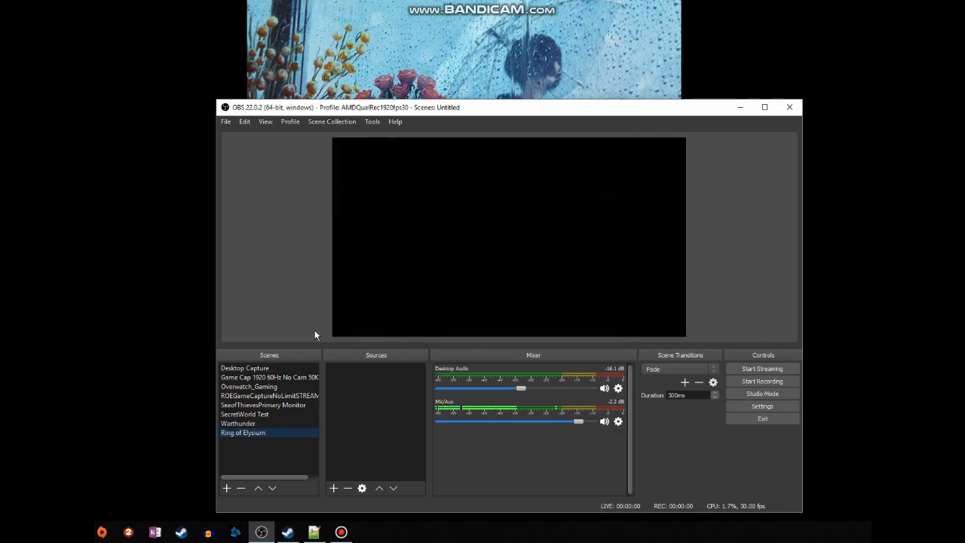
- Add a new Game Capture source named "GC -Ring" to the Ring of Elysium scene, accepting its default properties
left_click(332, 491)
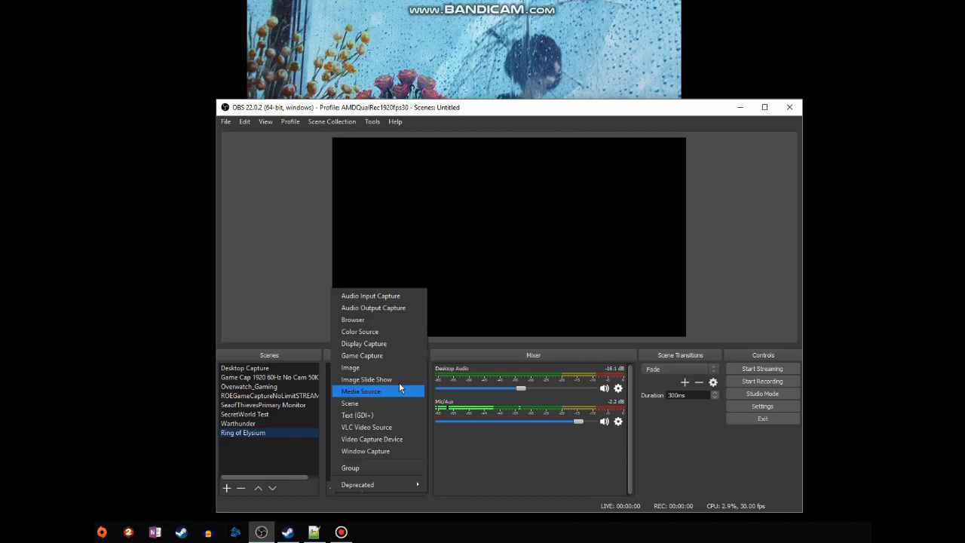
left_click(379, 361)
type("GC -Ring")
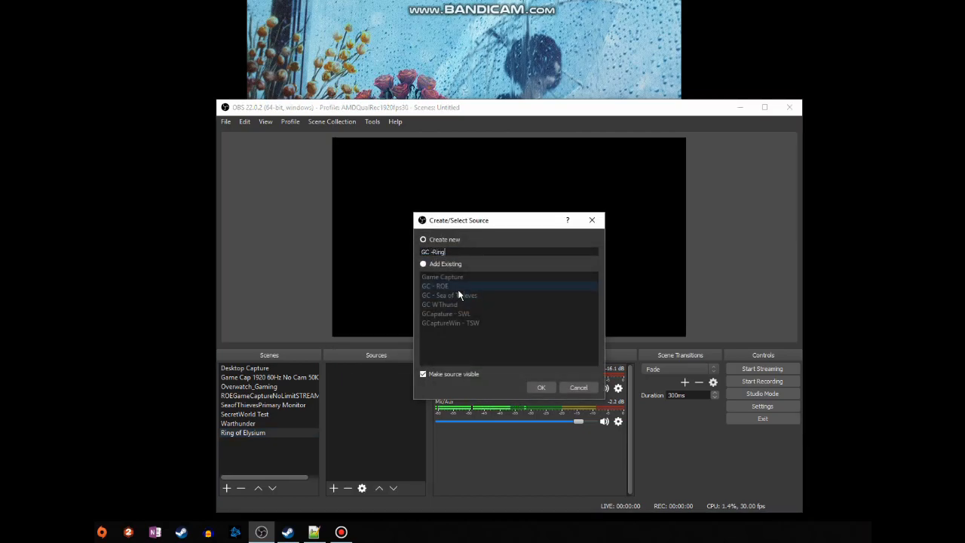
key("Return")
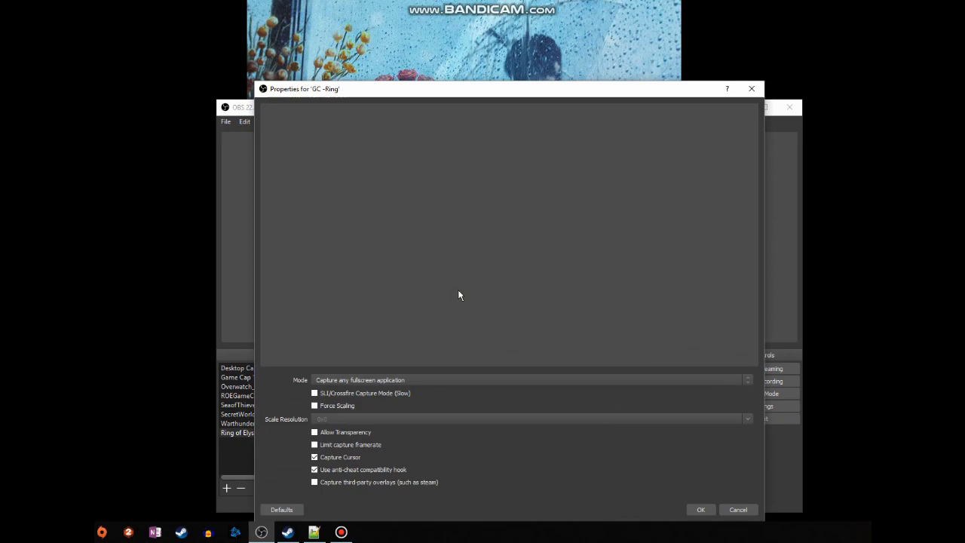
left_click(698, 510)
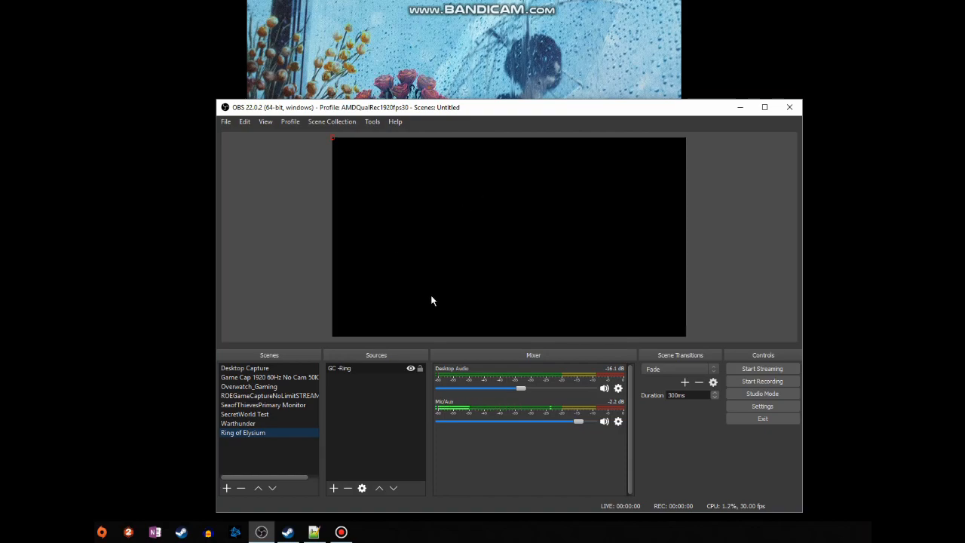
- Apply the Fit to screen transform to the GC -Ring source
left_click(334, 141)
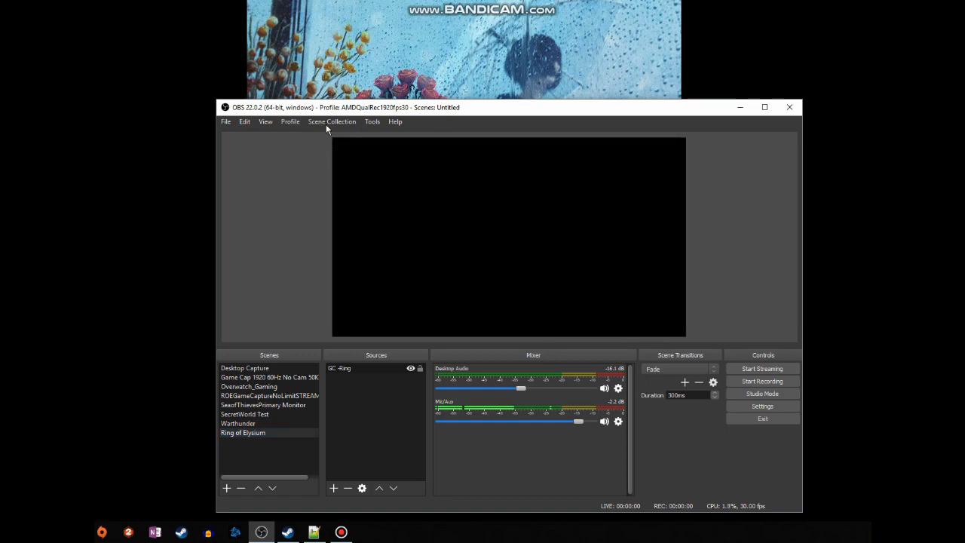
right_click(349, 368)
mouse_move(392, 274)
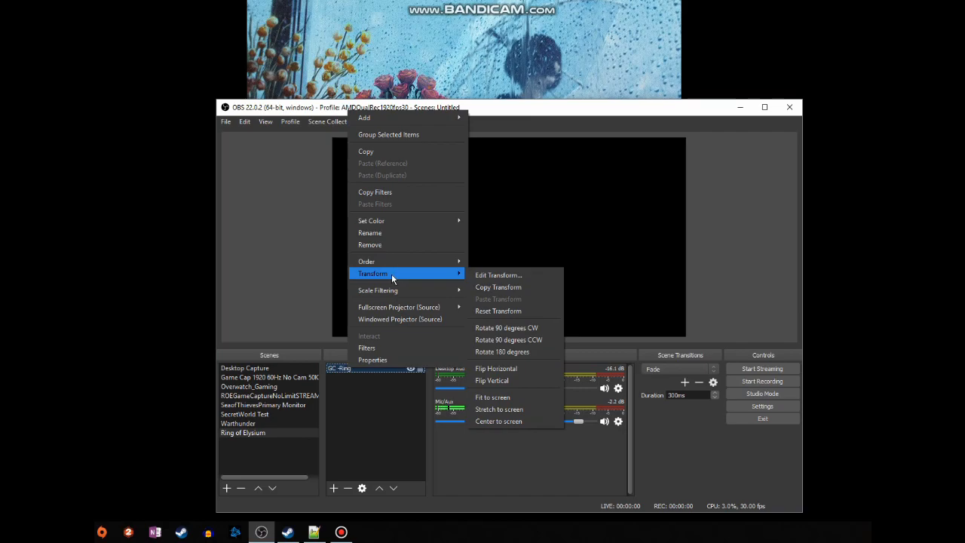
left_click(504, 398)
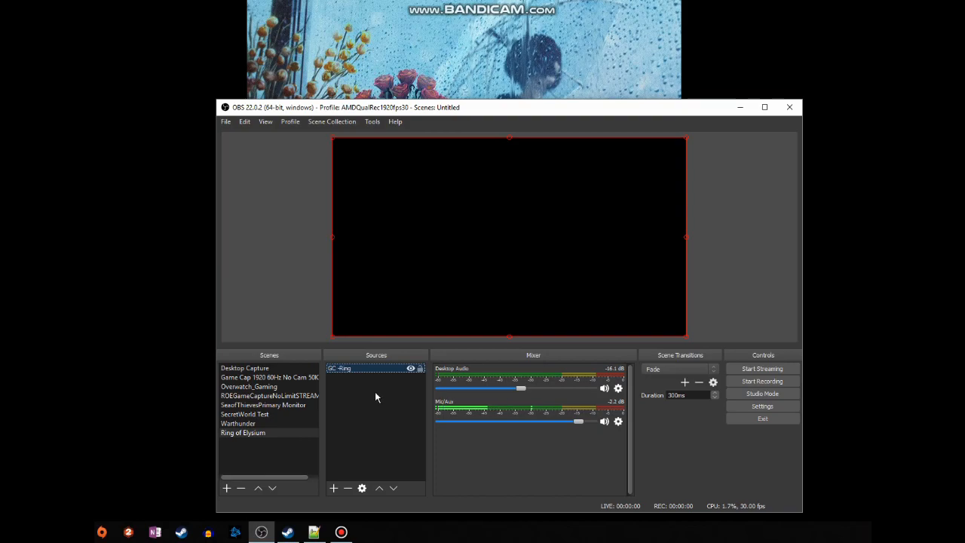
- Bring up Ring of Elysium through Steam, leave it running and switch back to OBS Studio
left_click(287, 532)
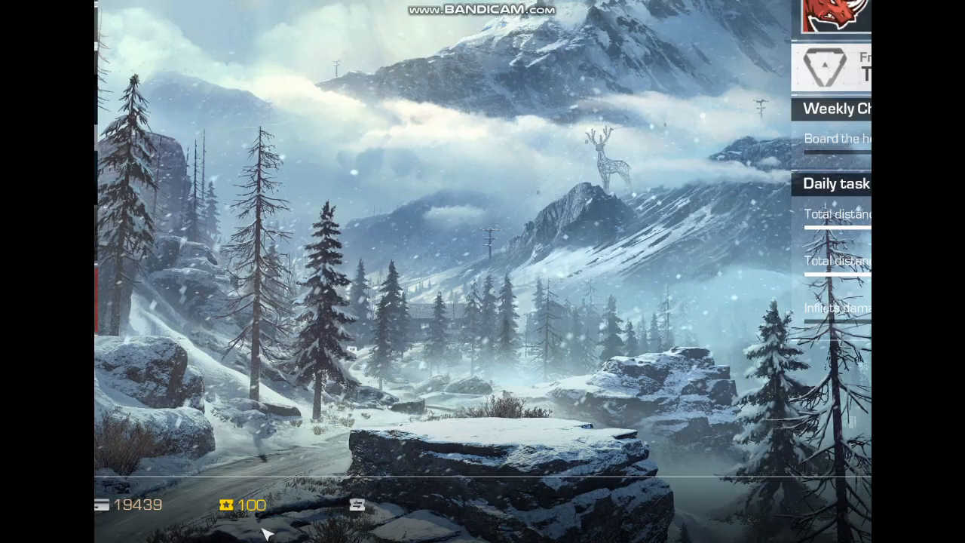
key("alt+Tab")
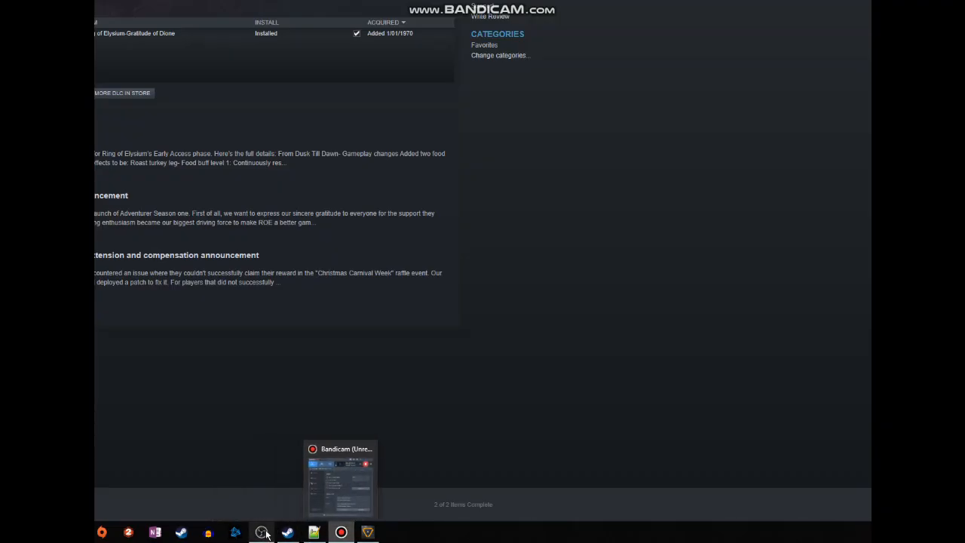
left_click(261, 532)
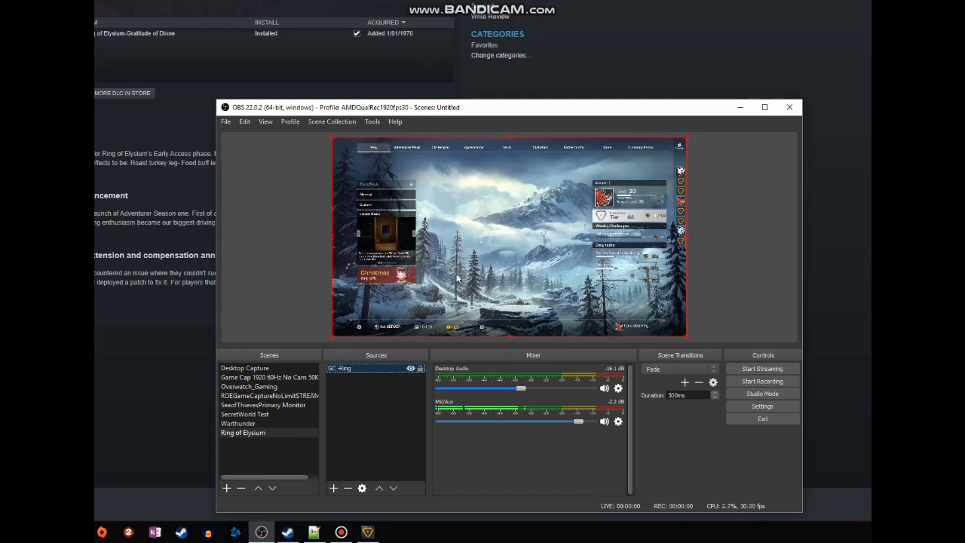
- Set the GC -Ring source's mode to Capture specific window, targeting the window [Europa_Client.exe]: Ring of Elysium
right_click(365, 373)
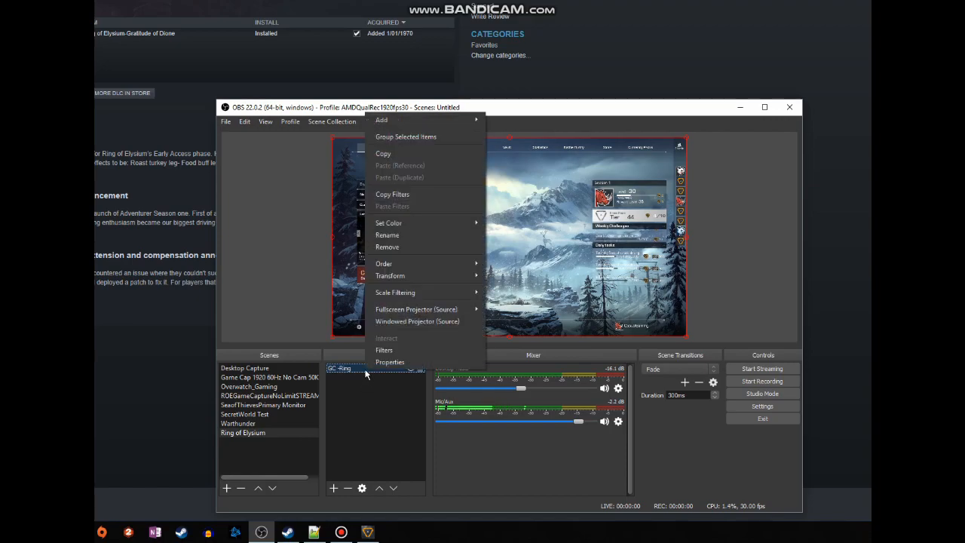
left_click(397, 364)
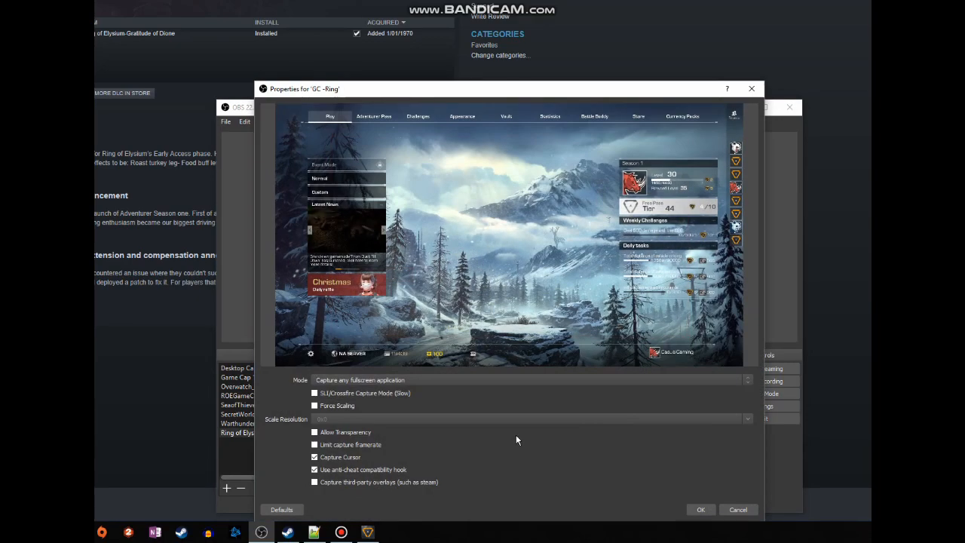
left_click(389, 380)
left_click(389, 398)
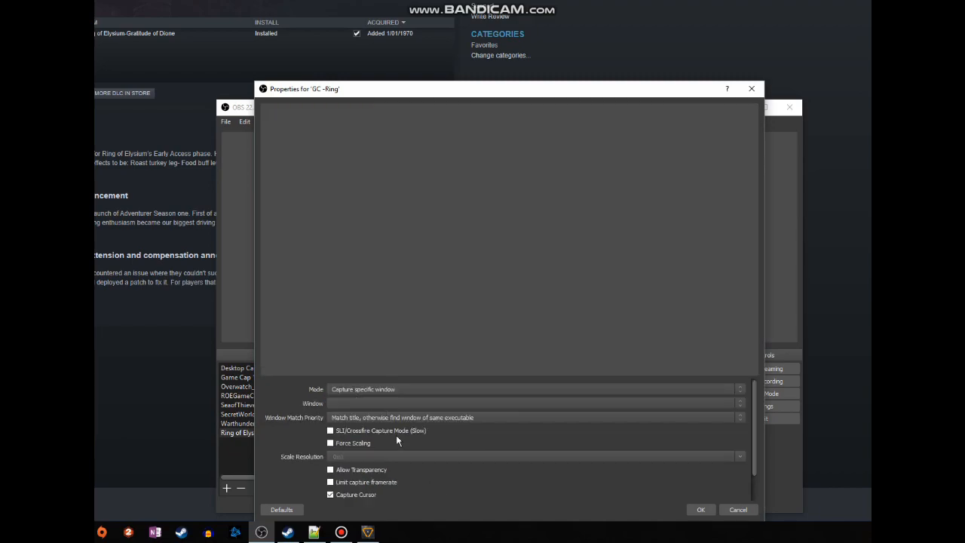
left_click(359, 402)
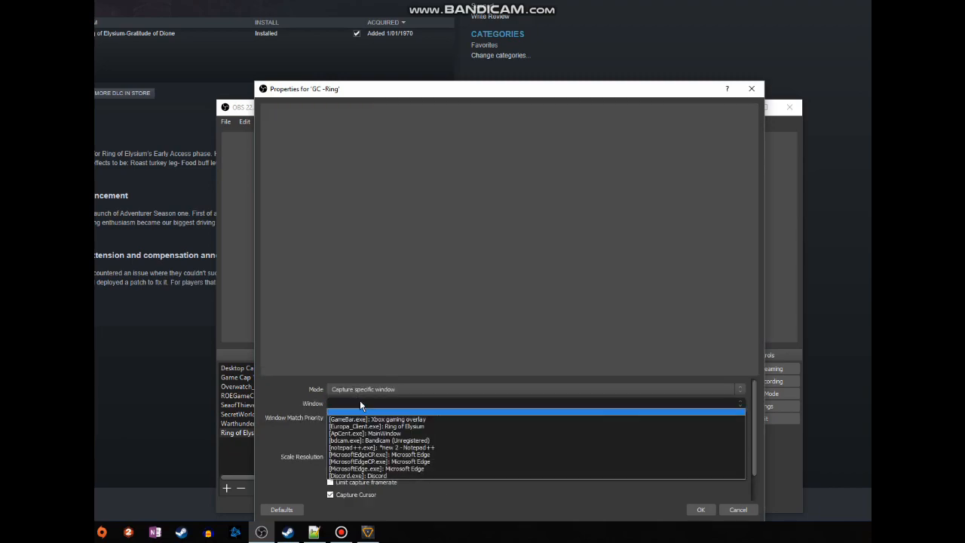
left_click(391, 426)
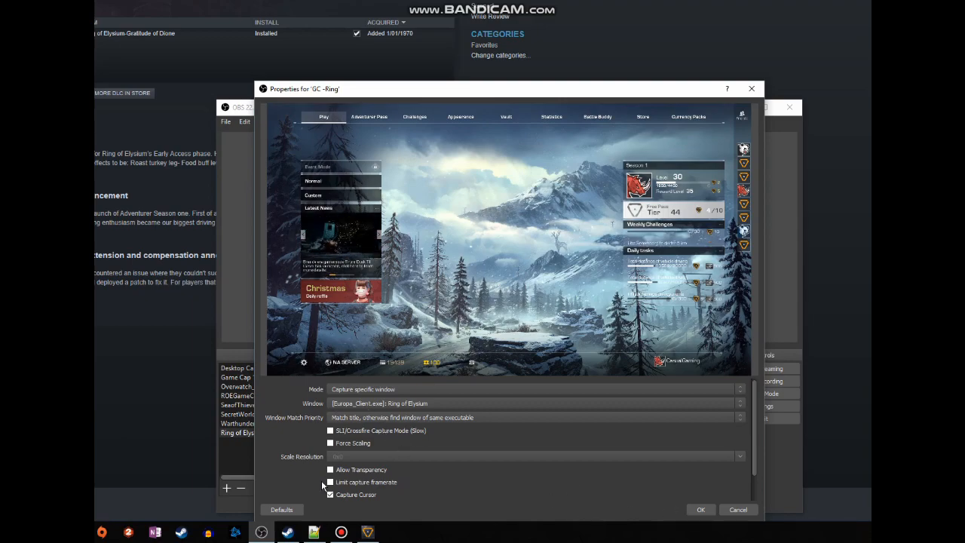
left_click(698, 510)
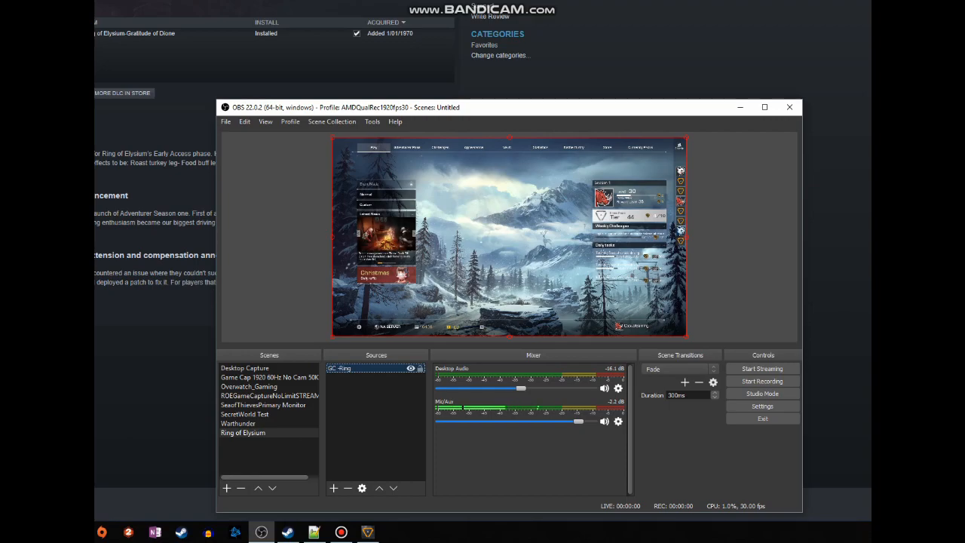
- View the transform options of the GC -Ring source, including Fit to screen, and dismiss them, deselecting the source
right_click(377, 367)
mouse_move(458, 269)
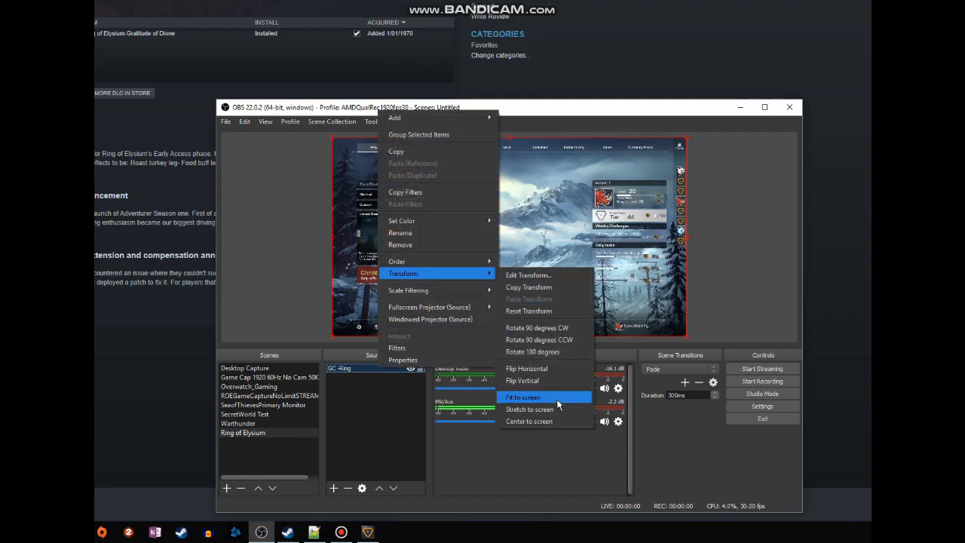
left_click(779, 271)
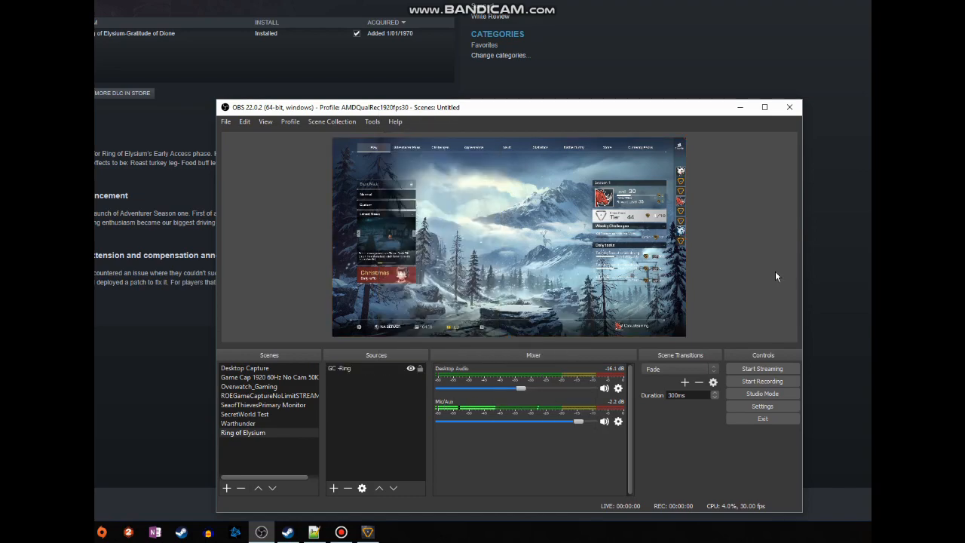